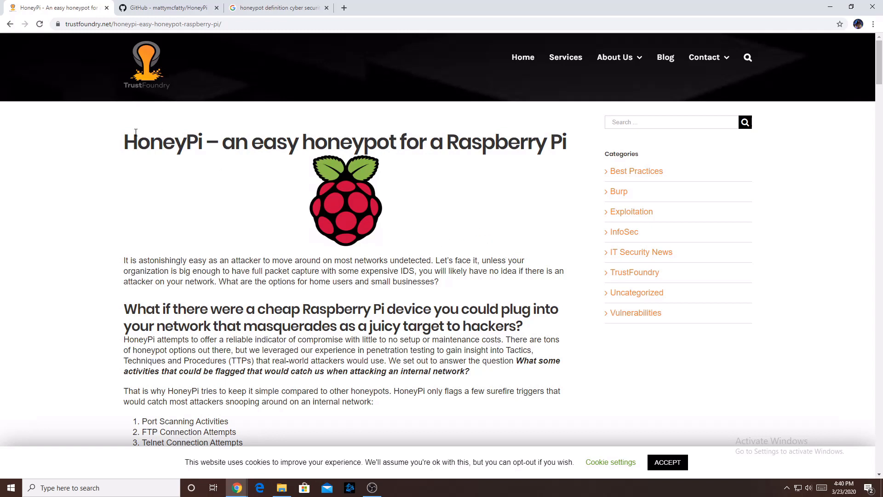
Highlight the start of the HoneyPi article title, then clear the selection.
{"action": "left_click_drag", "start_coordinate": [111, 145], "coordinate": [219, 148]}
{"action": "left_click", "coordinate": [247, 173]}
{"action": "scroll", "coordinate": [525, 168], "scroll_direction": "down", "scroll_amount": 4}
{"action": "scroll", "coordinate": [503, 179], "scroll_direction": "down", "scroll_amount": 2}
{"action": "scroll", "coordinate": [455, 181], "scroll_direction": "down", "scroll_amount": 2}
{"action": "scroll", "coordinate": [407, 186], "scroll_direction": "down", "scroll_amount": 2}
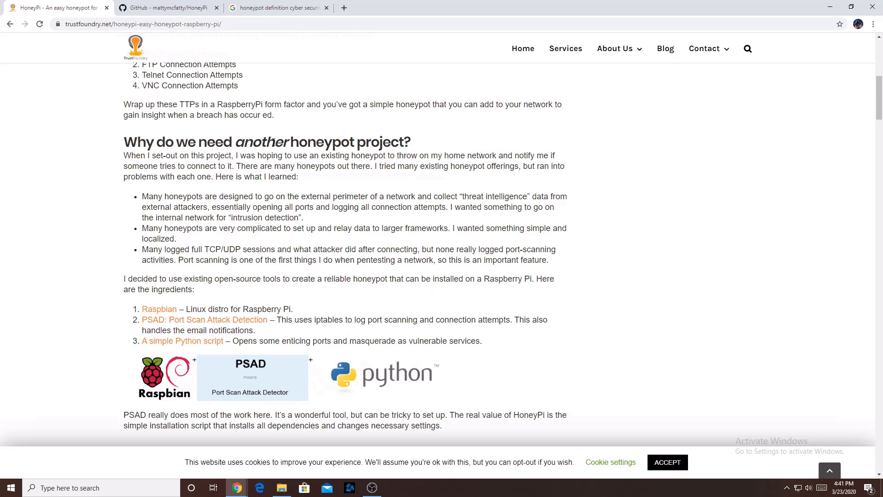
{"action": "scroll", "coordinate": [187, 130], "scroll_direction": "up", "scroll_amount": 8}
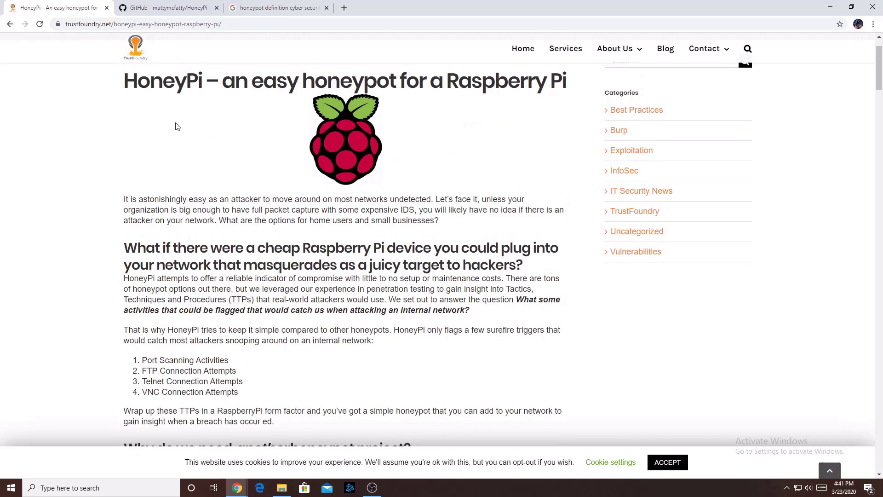
{"action": "scroll", "coordinate": [165, 110], "scroll_direction": "up", "scroll_amount": 3}
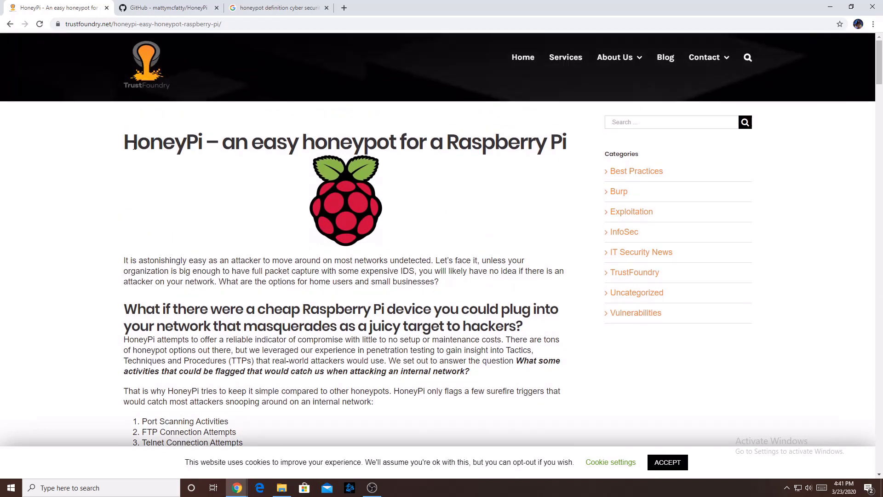
{"action": "scroll", "coordinate": [422, 218], "scroll_direction": "down", "scroll_amount": 1}
{"action": "scroll", "coordinate": [422, 218], "scroll_direction": "down", "scroll_amount": 1}
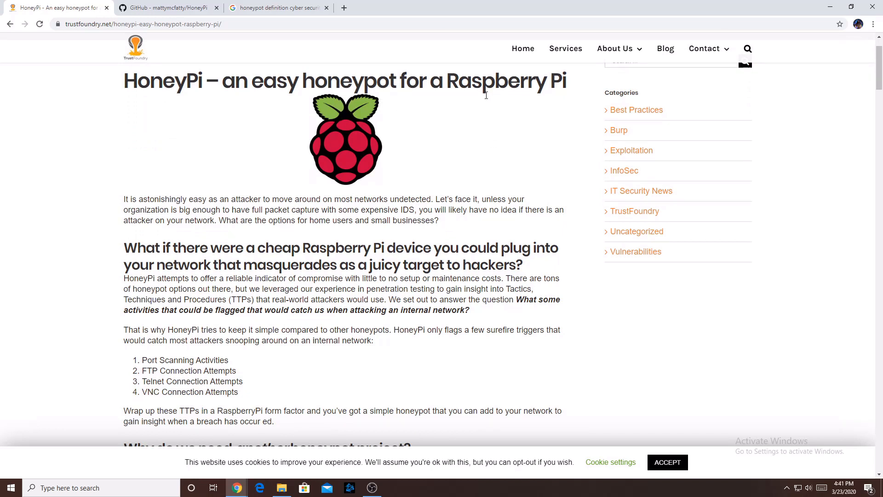
{"action": "scroll", "coordinate": [432, 226], "scroll_direction": "down", "scroll_amount": 1}
{"action": "scroll", "coordinate": [432, 226], "scroll_direction": "down", "scroll_amount": 1}
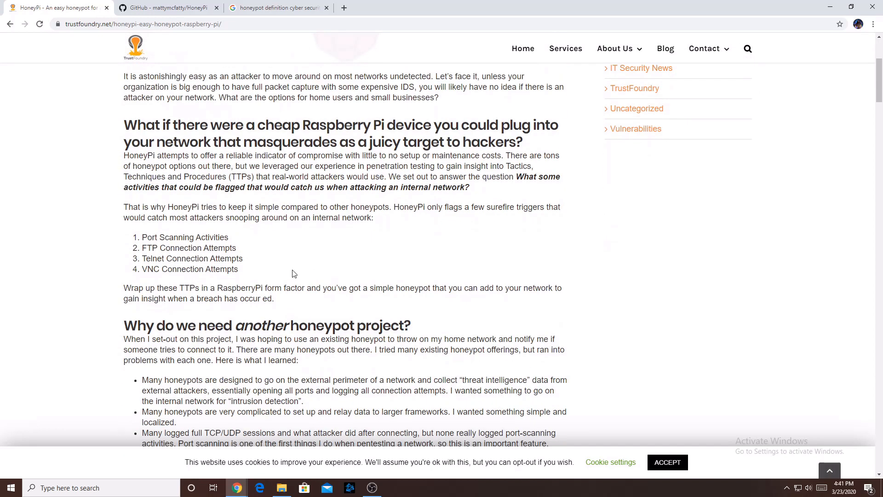
{"action": "scroll", "coordinate": [289, 273], "scroll_direction": "down", "scroll_amount": 2}
{"action": "scroll", "coordinate": [289, 273], "scroll_direction": "down", "scroll_amount": 2}
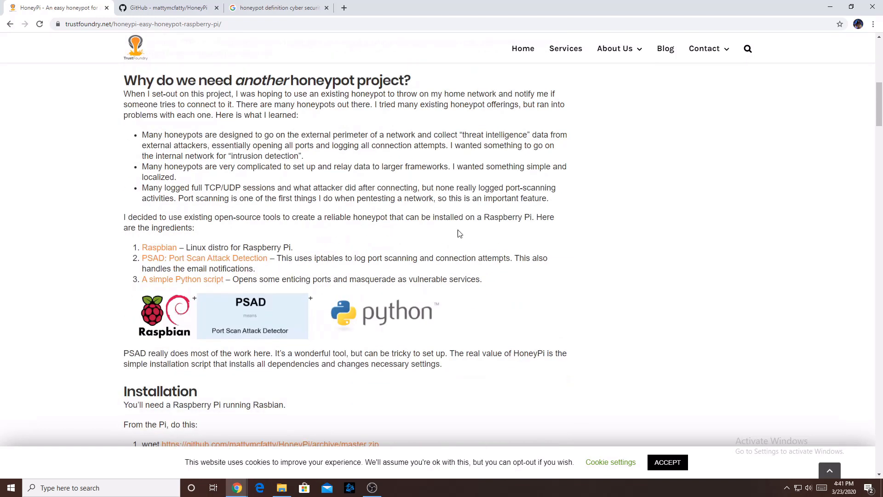
{"action": "scroll", "coordinate": [400, 216], "scroll_direction": "down", "scroll_amount": 2}
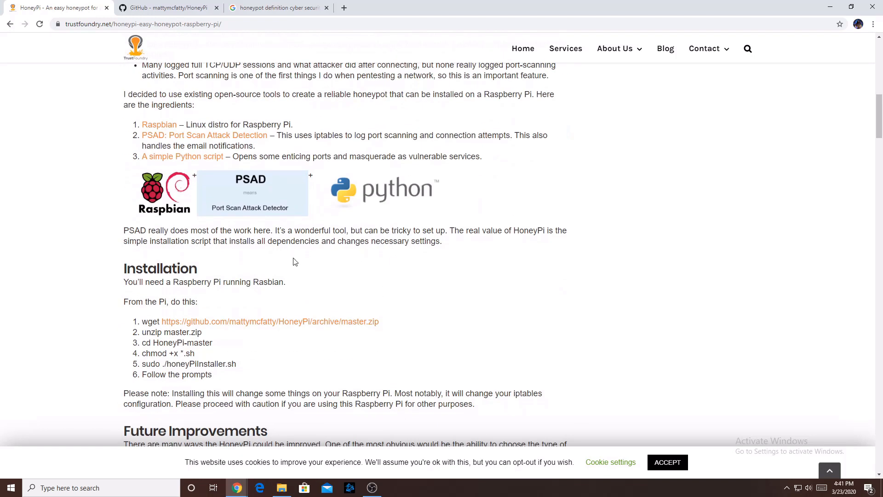
{"action": "scroll", "coordinate": [340, 207], "scroll_direction": "down", "scroll_amount": 2}
{"action": "scroll", "coordinate": [341, 207], "scroll_direction": "down", "scroll_amount": 2}
{"action": "scroll", "coordinate": [395, 240], "scroll_direction": "up", "scroll_amount": 5}
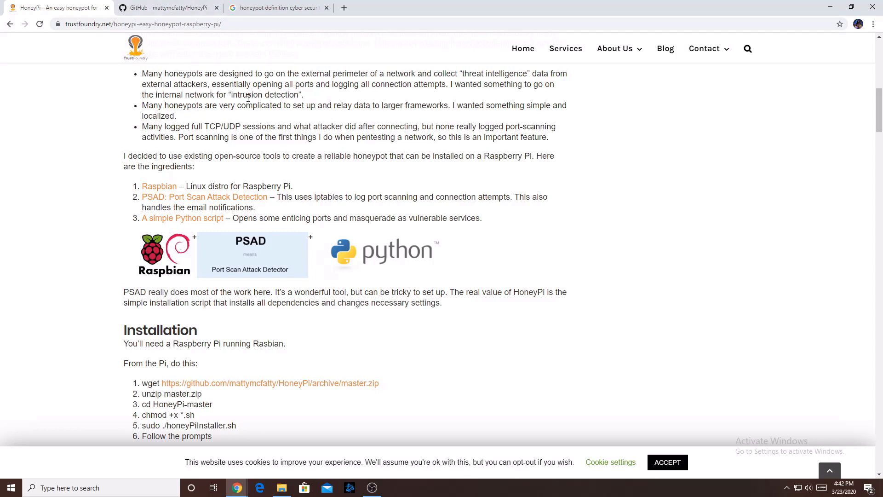
{"action": "scroll", "coordinate": [165, 67], "scroll_direction": "down", "scroll_amount": 2}
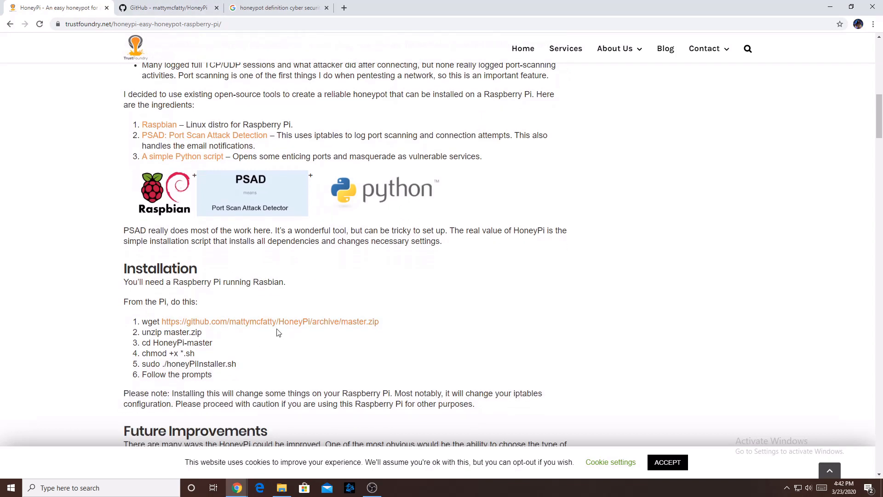
{"action": "left_click", "coordinate": [168, 8]}
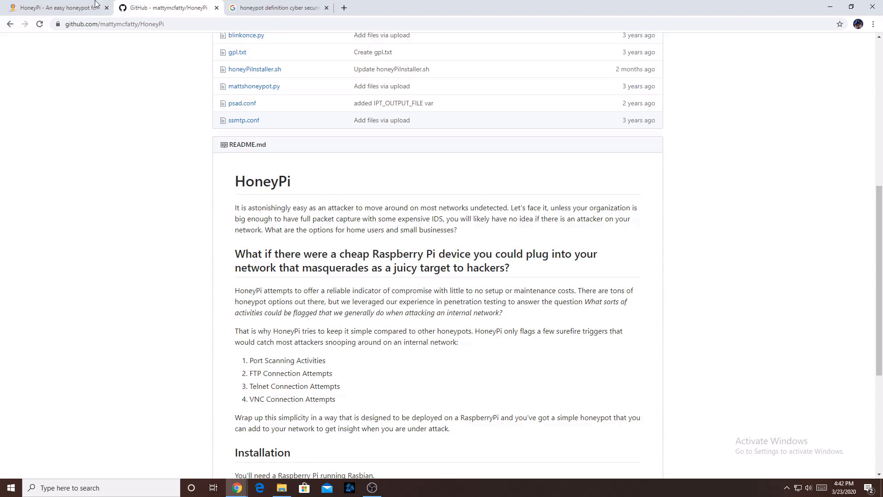
{"action": "left_click", "coordinate": [65, 8]}
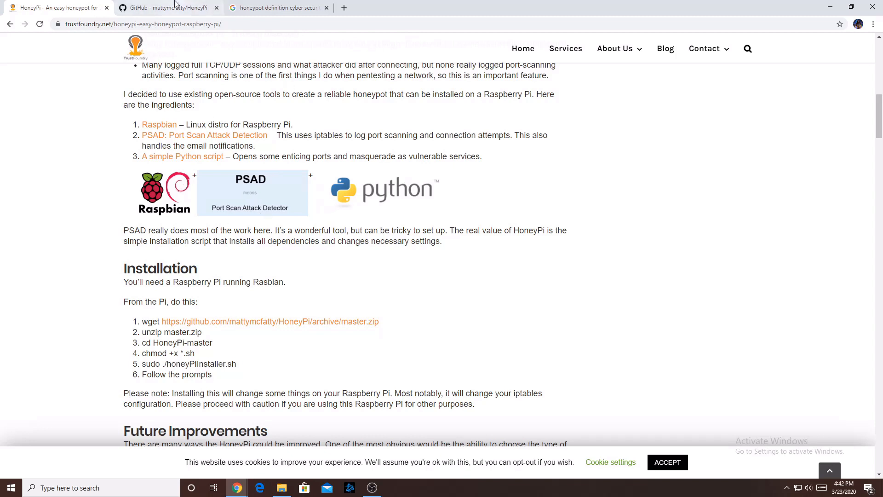
{"action": "left_click", "coordinate": [168, 7]}
{"action": "scroll", "coordinate": [331, 213], "scroll_direction": "up", "scroll_amount": 10}
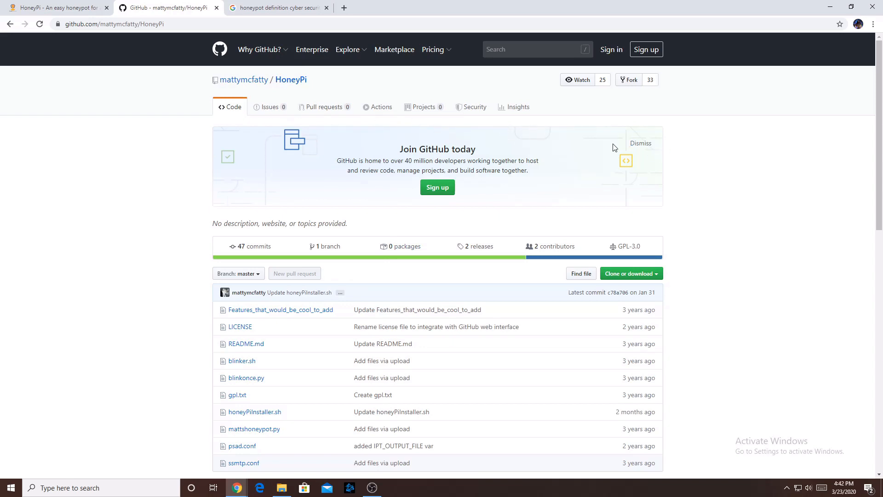
{"action": "scroll", "coordinate": [778, 193], "scroll_direction": "down", "scroll_amount": 1}
{"action": "scroll", "coordinate": [556, 201], "scroll_direction": "down", "scroll_amount": 4}
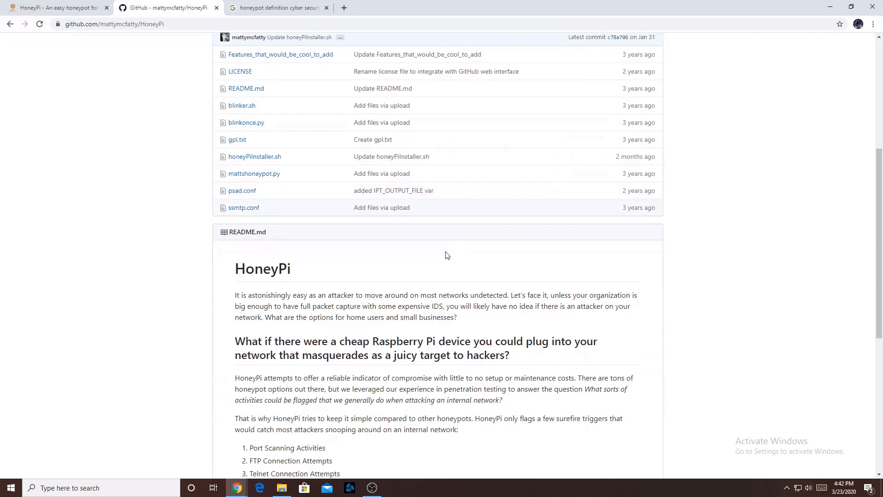
{"action": "scroll", "coordinate": [452, 256], "scroll_direction": "down", "scroll_amount": 2}
{"action": "scroll", "coordinate": [451, 257], "scroll_direction": "up", "scroll_amount": 2}
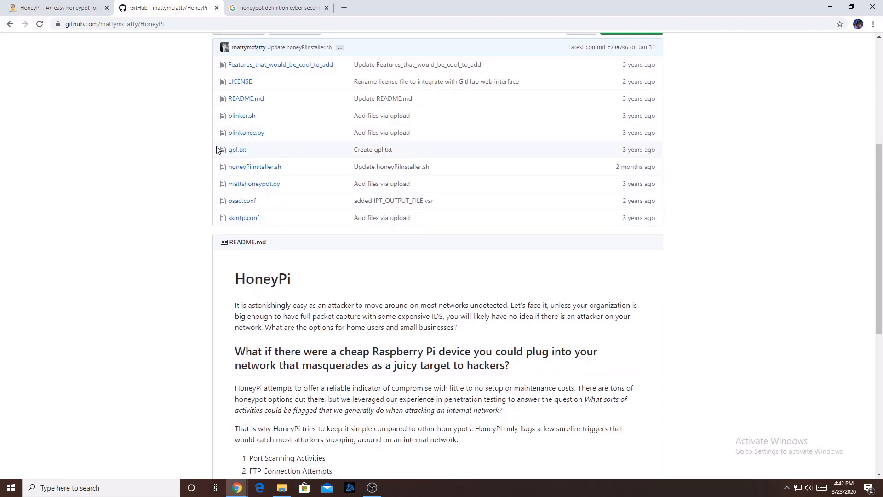
{"action": "scroll", "coordinate": [276, 207], "scroll_direction": "down", "scroll_amount": 2}
{"action": "scroll", "coordinate": [334, 246], "scroll_direction": "down", "scroll_amount": 2}
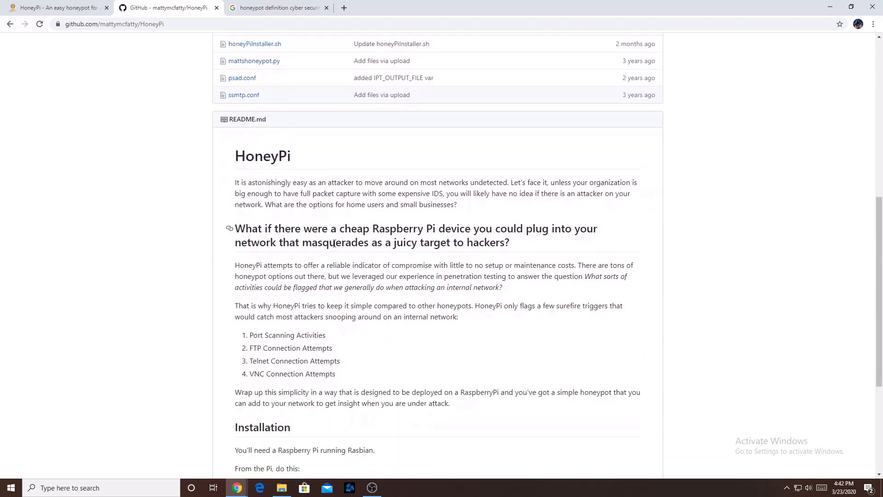
{"action": "scroll", "coordinate": [333, 246], "scroll_direction": "down", "scroll_amount": 3}
{"action": "scroll", "coordinate": [334, 245], "scroll_direction": "down", "scroll_amount": 2}
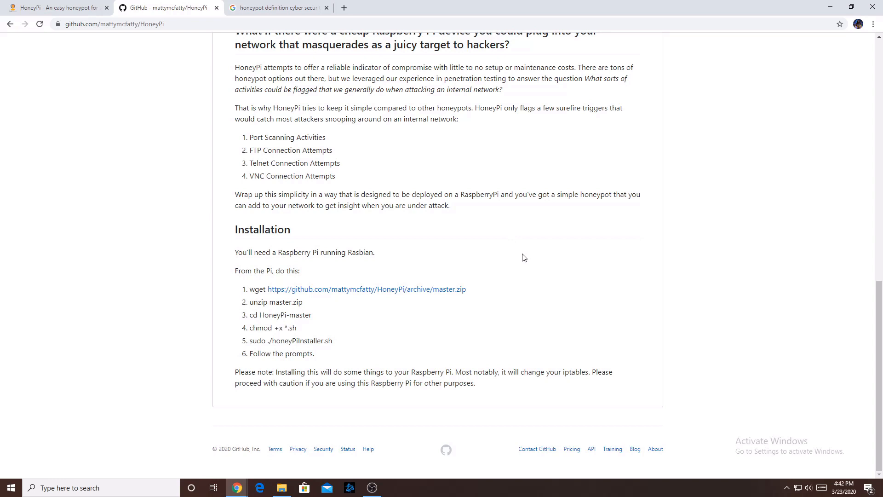
{"action": "scroll", "coordinate": [421, 258], "scroll_direction": "up", "scroll_amount": 2}
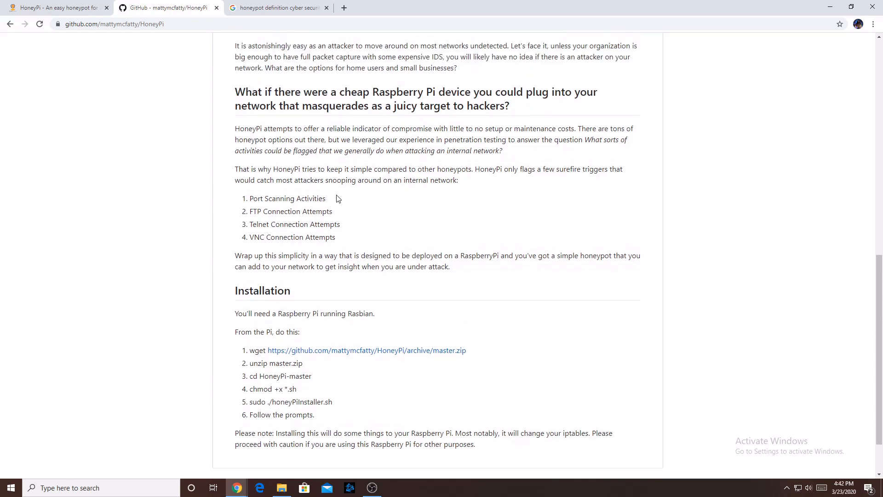
{"action": "scroll", "coordinate": [380, 173], "scroll_direction": "up", "scroll_amount": 5}
{"action": "scroll", "coordinate": [380, 207], "scroll_direction": "up", "scroll_amount": 5}
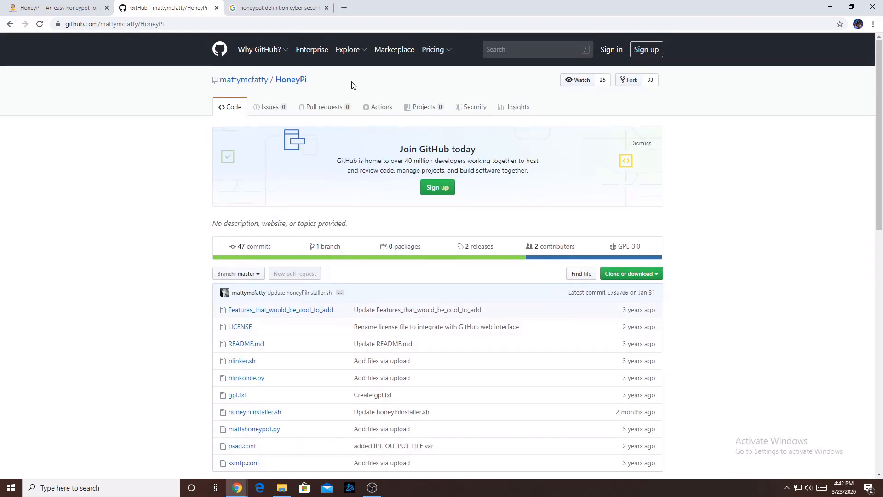
{"action": "left_click", "coordinate": [36, 7]}
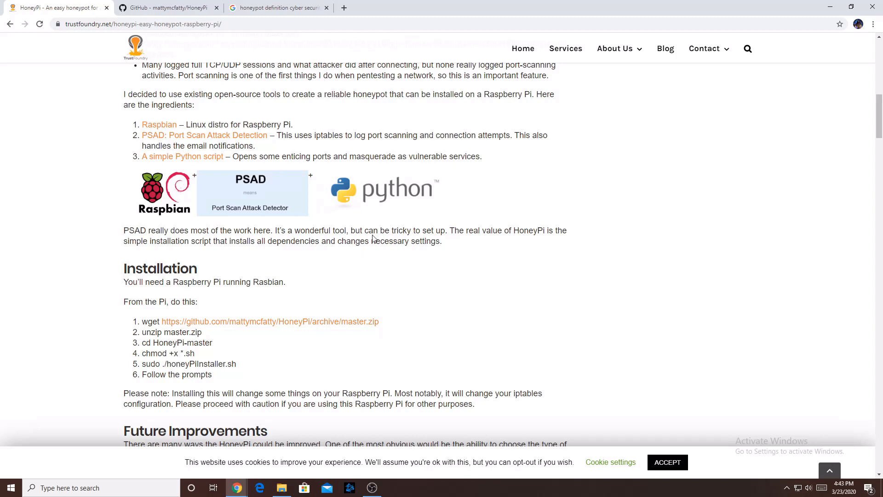
{"action": "scroll", "coordinate": [332, 266], "scroll_direction": "down", "scroll_amount": 1}
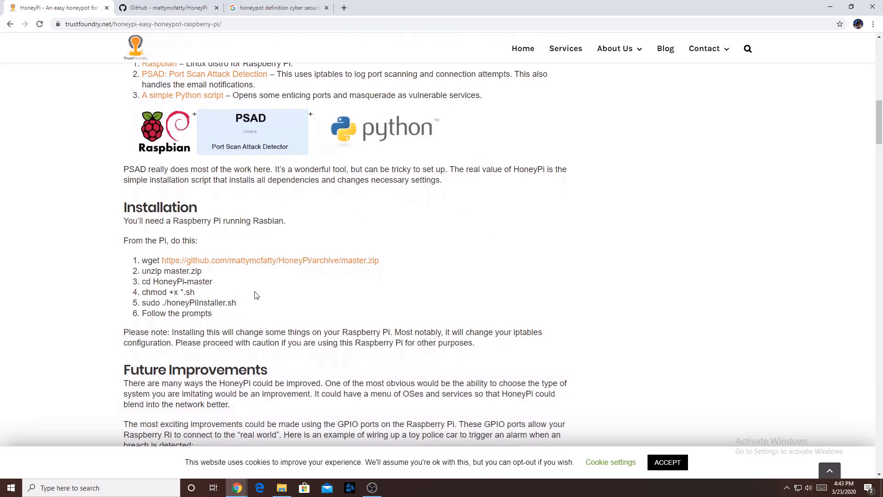
{"action": "scroll", "coordinate": [221, 296], "scroll_direction": "down", "scroll_amount": 1}
{"action": "scroll", "coordinate": [213, 287], "scroll_direction": "down", "scroll_amount": 2}
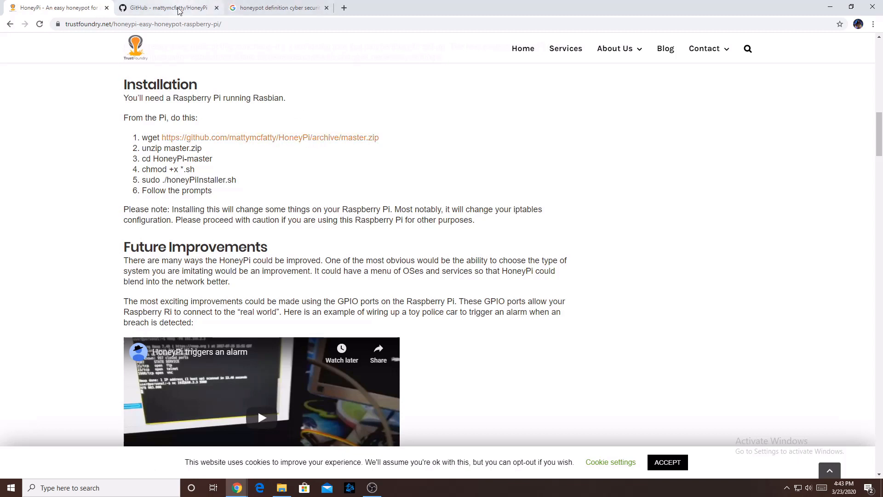
{"action": "scroll", "coordinate": [224, 101], "scroll_direction": "up", "scroll_amount": 2}
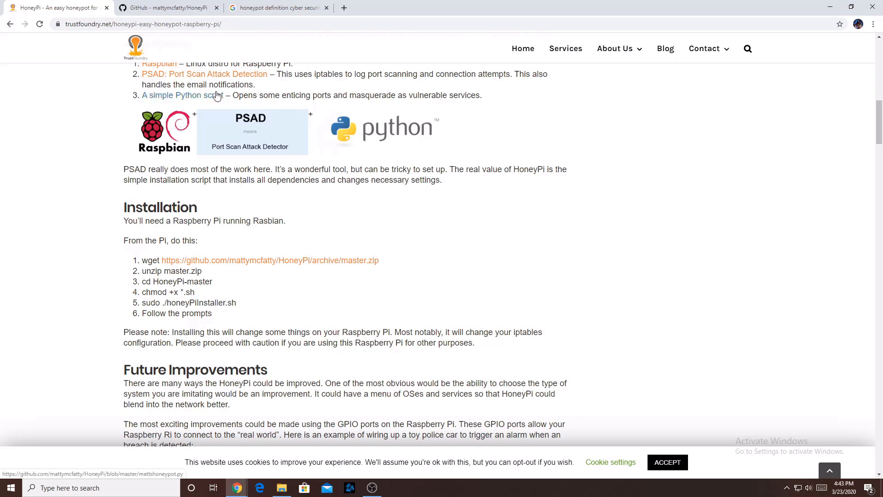
{"action": "scroll", "coordinate": [473, 217], "scroll_direction": "down", "scroll_amount": 5}
{"action": "scroll", "coordinate": [474, 217], "scroll_direction": "down", "scroll_amount": 3}
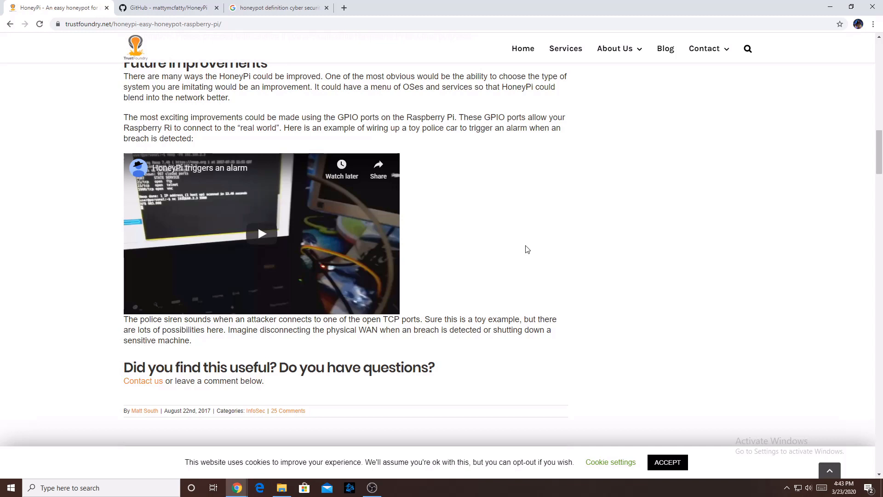
{"action": "scroll", "coordinate": [524, 241], "scroll_direction": "up", "scroll_amount": 4}
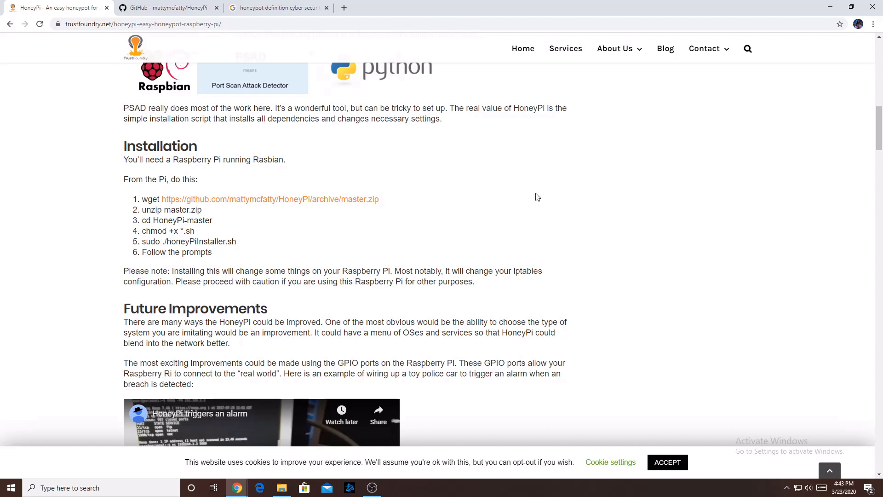
Download the HoneyPi master.zip archive from the guide and open the downloaded file.
{"action": "left_click", "coordinate": [287, 8]}
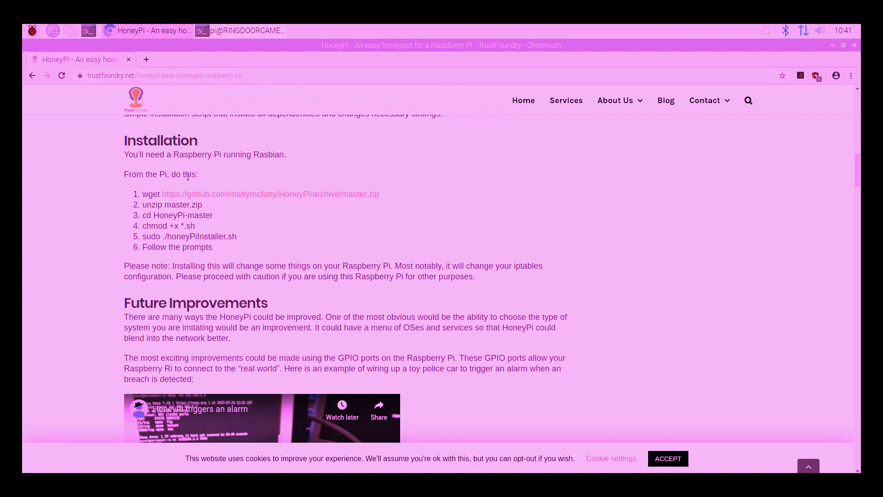
{"action": "left_click", "coordinate": [213, 200]}
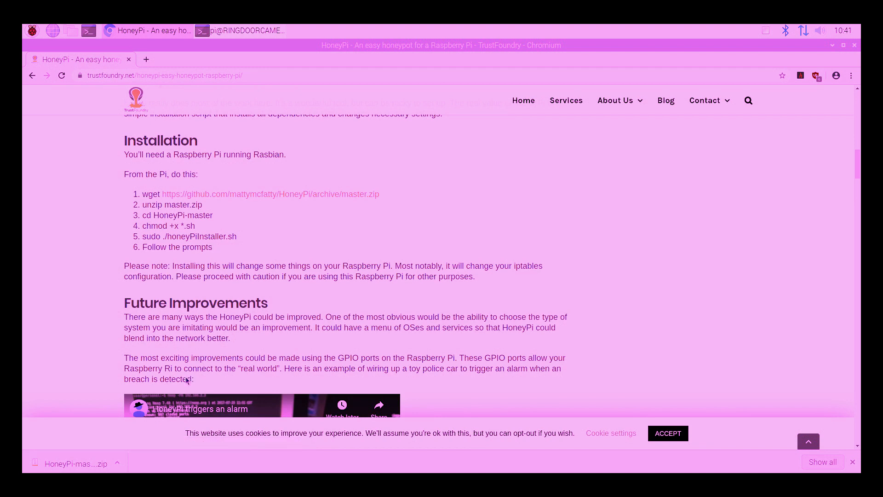
{"action": "left_click", "coordinate": [56, 463]}
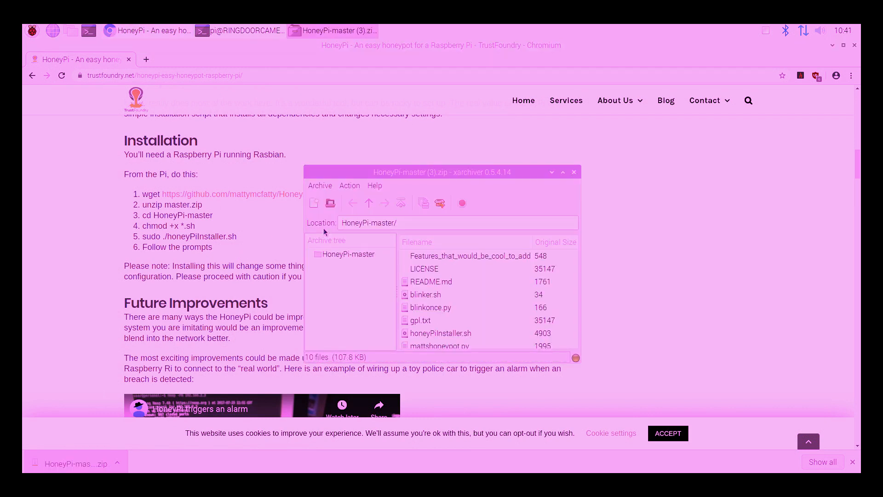
Extract the HoneyPi-master archive into /tmp and close the archive viewer.
{"action": "left_click", "coordinate": [439, 204]}
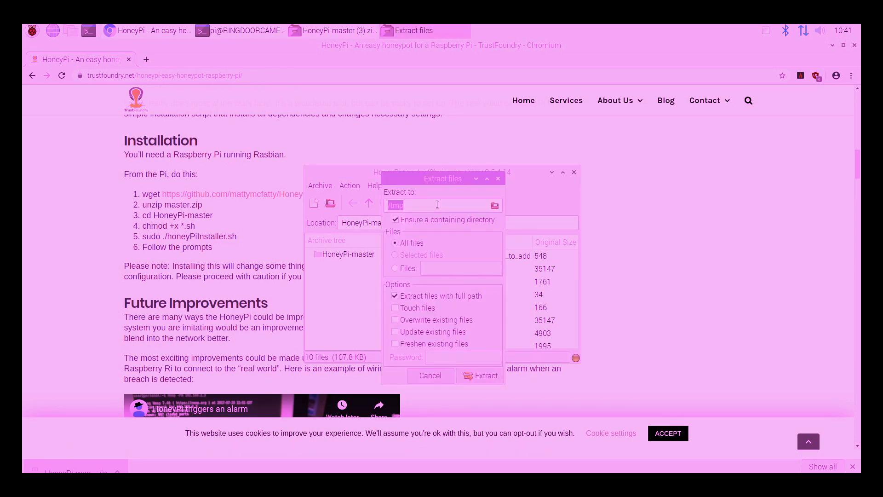
{"action": "left_click", "coordinate": [479, 375]}
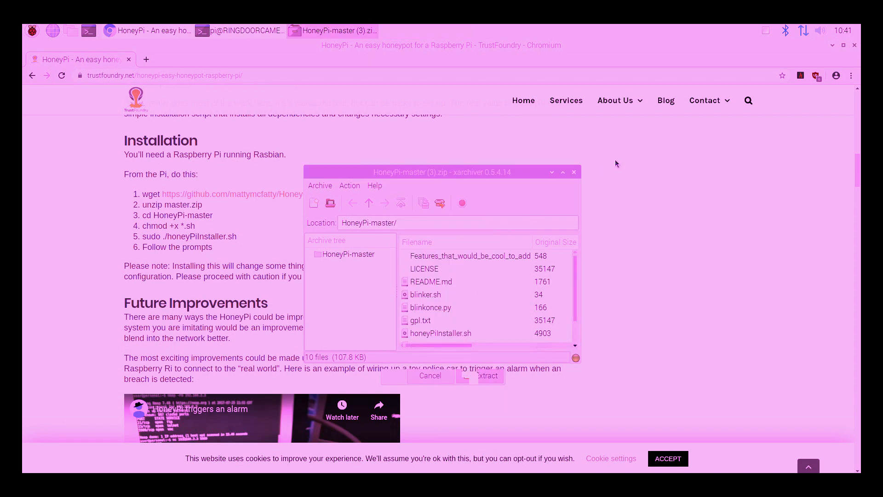
{"action": "left_click", "coordinate": [576, 172]}
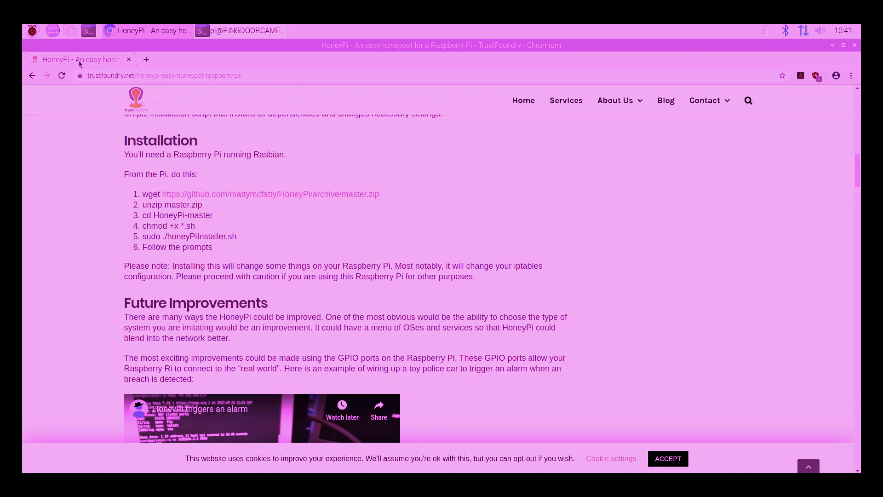
Minimize the browser, bring up a terminal, and close the extra terminal window.
{"action": "left_click", "coordinate": [832, 45]}
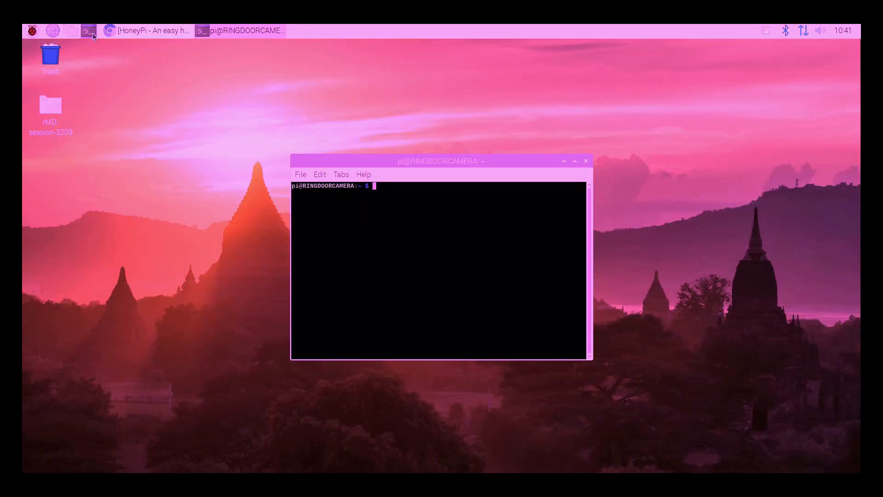
{"action": "left_click", "coordinate": [89, 31]}
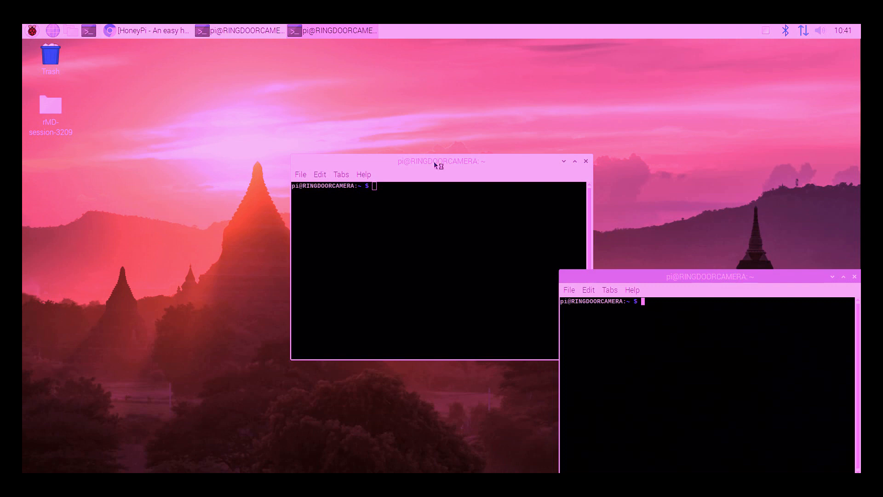
{"action": "left_click", "coordinate": [853, 278]}
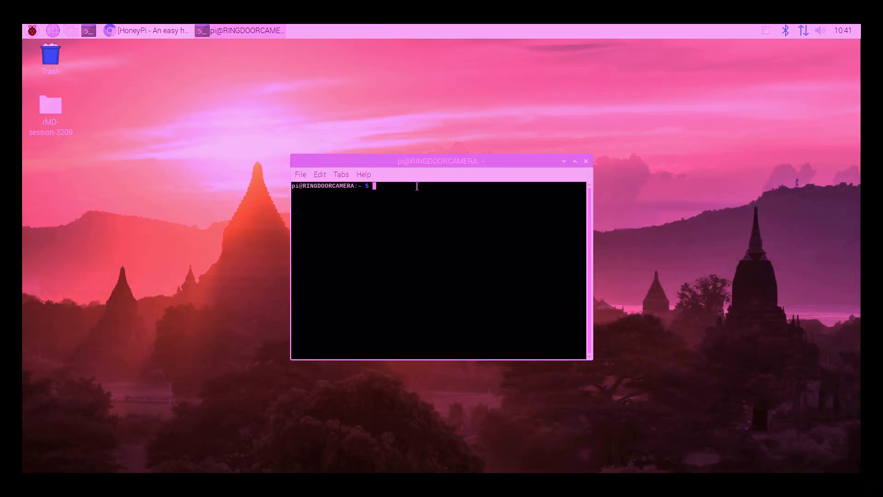
{"action": "type", "text": "ls"}
Navigate from the home folder up to root and into /tmp, listing contents along the way.
{"action": "key", "text": "Return"}
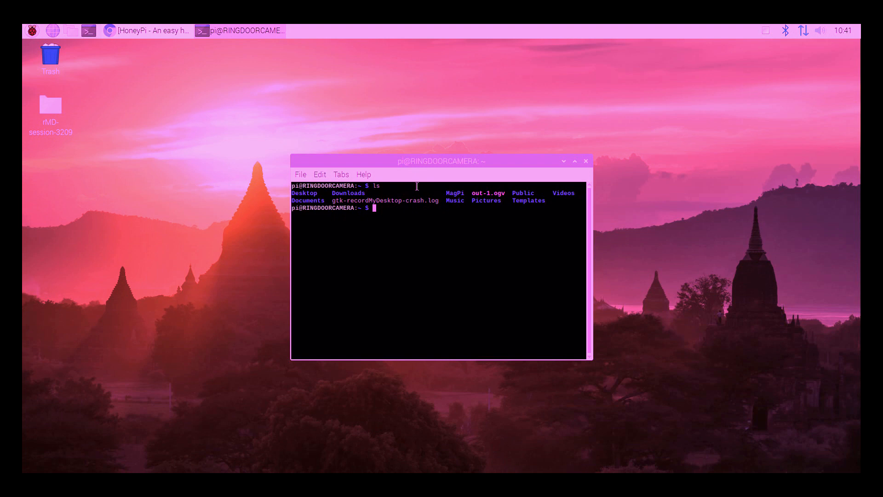
{"action": "type", "text": "cd .."}
{"action": "key", "text": "Return"}
{"action": "type", "text": "cd .."}
{"action": "key", "text": "Return"}
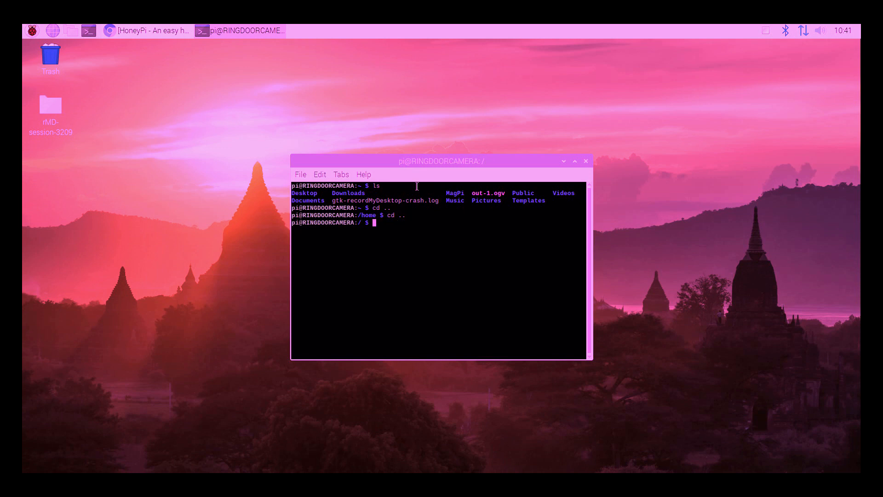
{"action": "type", "text": "ls"}
{"action": "key", "text": "Return"}
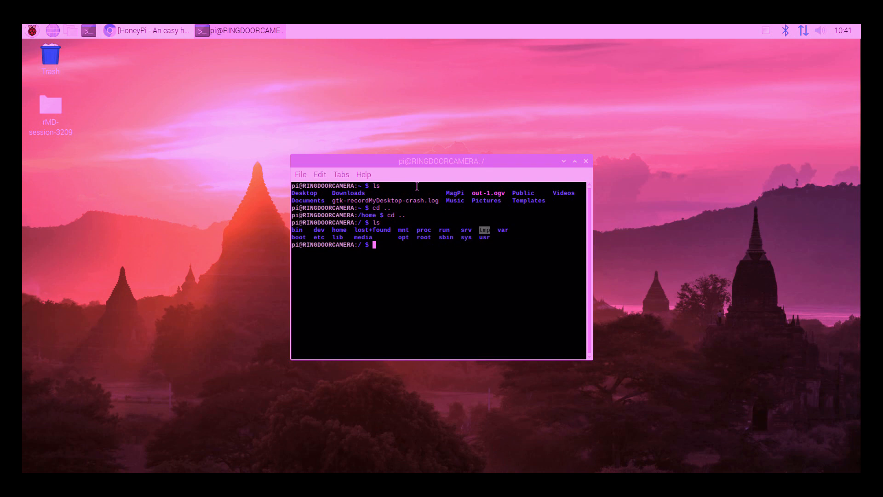
{"action": "type", "text": "cd "}
{"action": "type", "text": "tmp"}
{"action": "key", "text": "Return"}
{"action": "type", "text": "ls"}
{"action": "key", "text": "Return"}
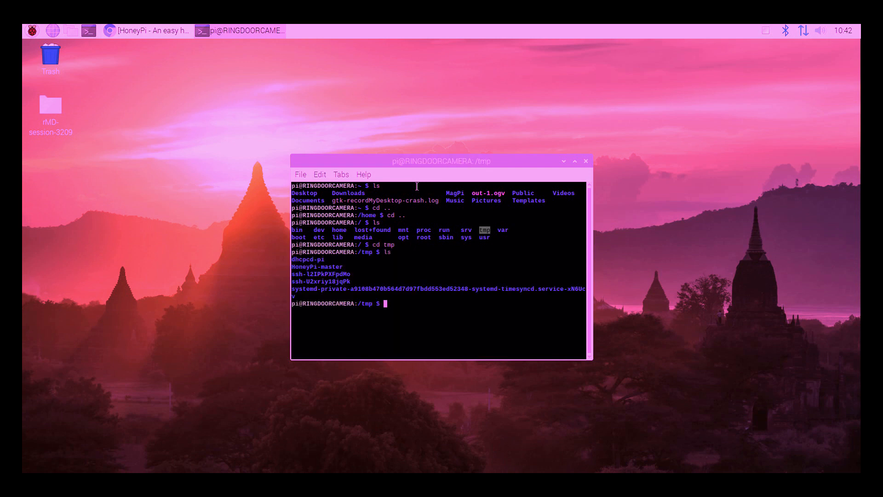
{"action": "type", "text": "cd Hone"}
Enter the HoneyPi-master folder, list honeyPiInstaller.sh and its files, then return to the guide.
{"action": "key", "text": "Tab"}
{"action": "key", "text": "Return"}
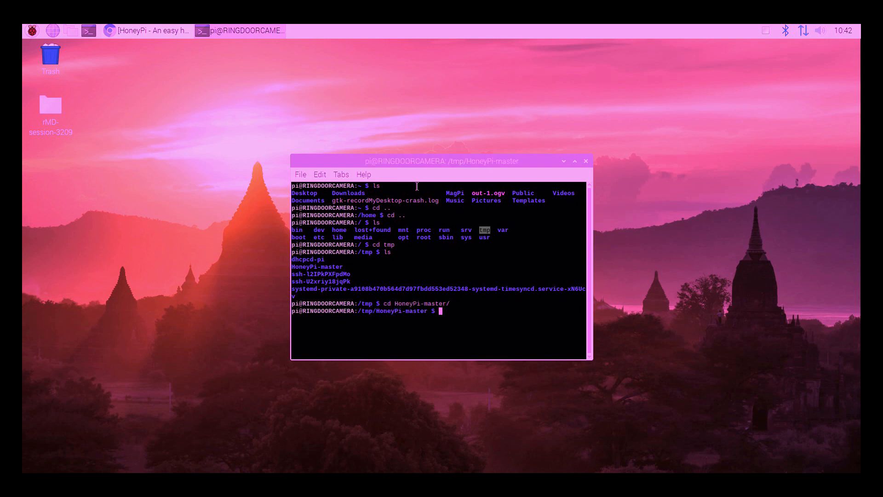
{"action": "type", "text": ";s"}
{"action": "key", "text": "Return"}
{"action": "type", "text": "ls"}
{"action": "key", "text": "Return"}
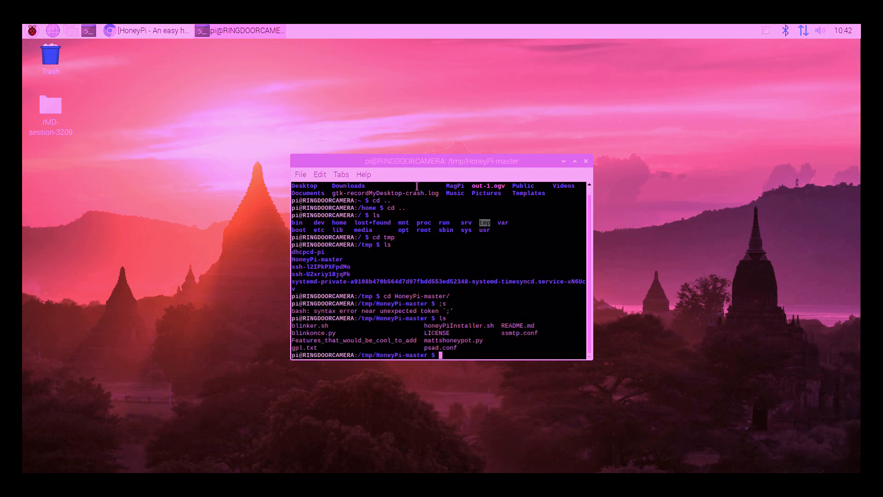
{"action": "key", "text": "alt+Tab"}
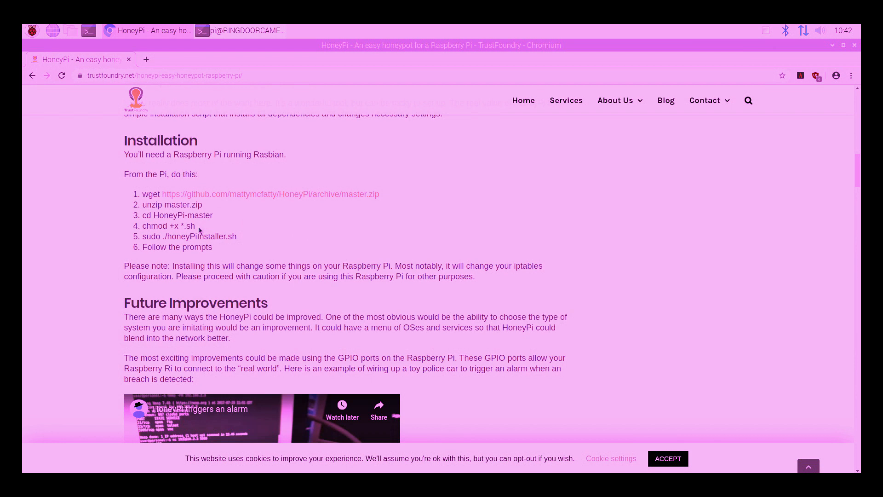
Select the guide's 'chmod +x *.sh' step and bring the terminal back to the front.
{"action": "left_click_drag", "start_coordinate": [196, 225], "coordinate": [142, 226]}
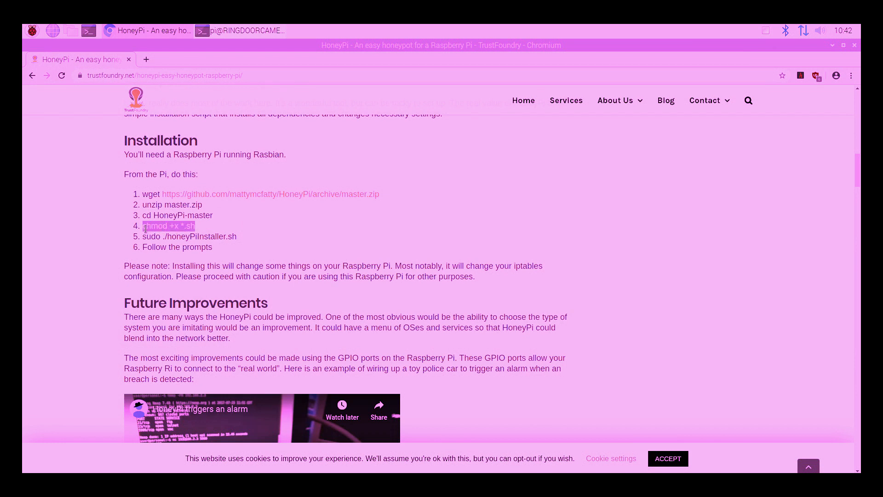
{"action": "key", "text": "ctrl+c"}
{"action": "key", "text": "alt+Tab"}
{"action": "key", "text": "alt+Tab"}
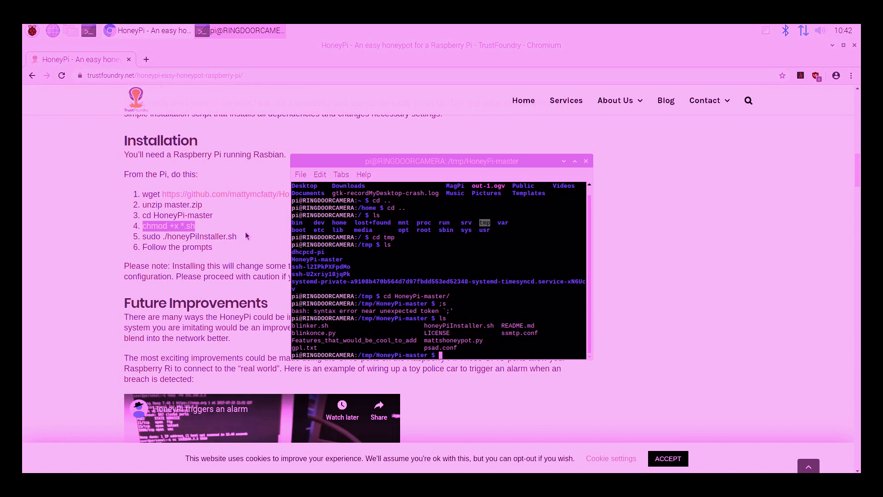
{"action": "type", "text": "chmod"}
{"action": "type", "text": " +"}
{"action": "type", "text": "x*"}
Run chmod +x *.sh in HoneyPi-master, correcting the missing space after a first failed try.
{"action": "key", "text": "BackSpace"}
{"action": "key", "text": "BackSpace"}
{"action": "type", "text": "x*.sh"}
{"action": "key", "text": "Return"}
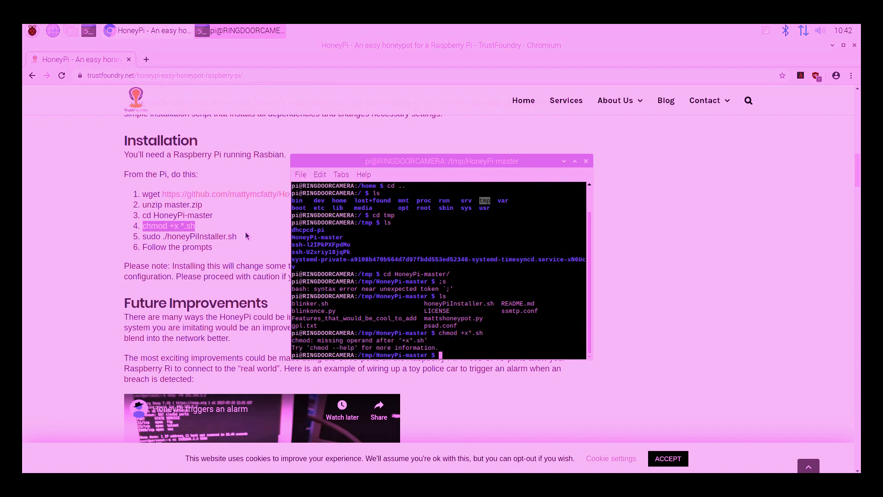
{"action": "key", "text": "Up"}
{"action": "key", "text": "Left"}
{"action": "key", "text": "Left"}
{"action": "key", "text": "Left"}
{"action": "key", "text": "Return"}
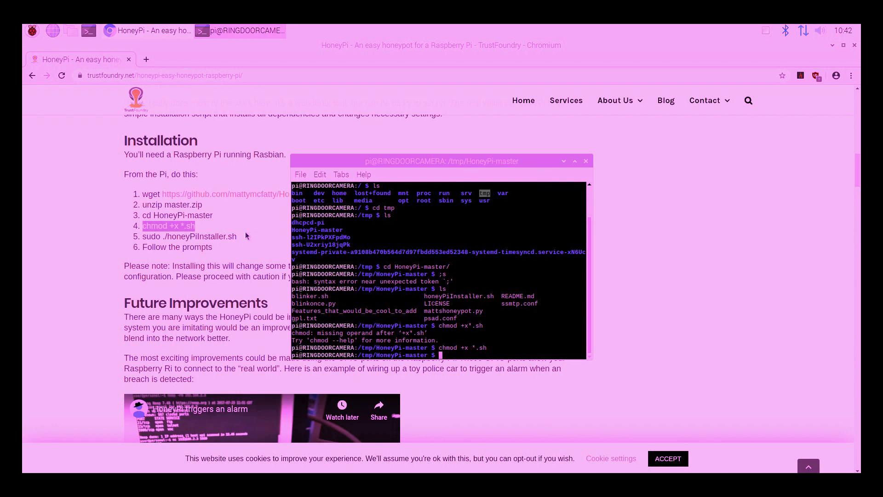
{"action": "key", "text": "shift+Up"}
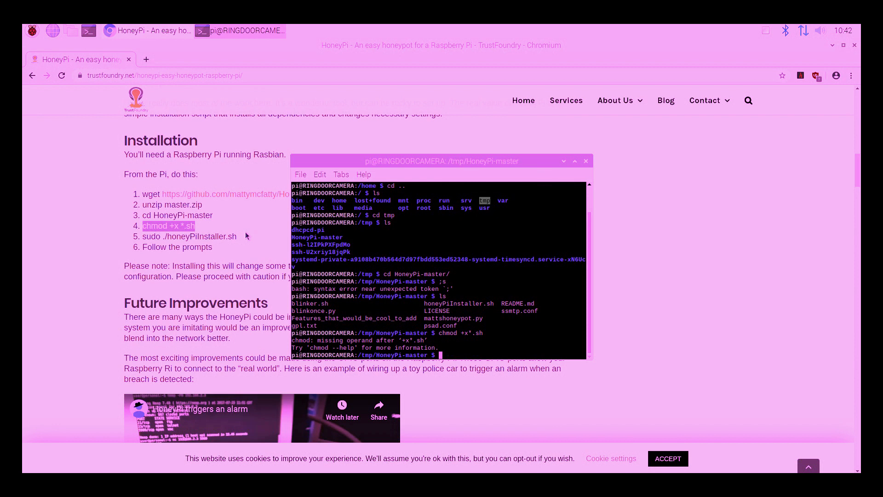
{"action": "key", "text": "shift+Down"}
{"action": "type", "text": "chmod +x *.sh"}
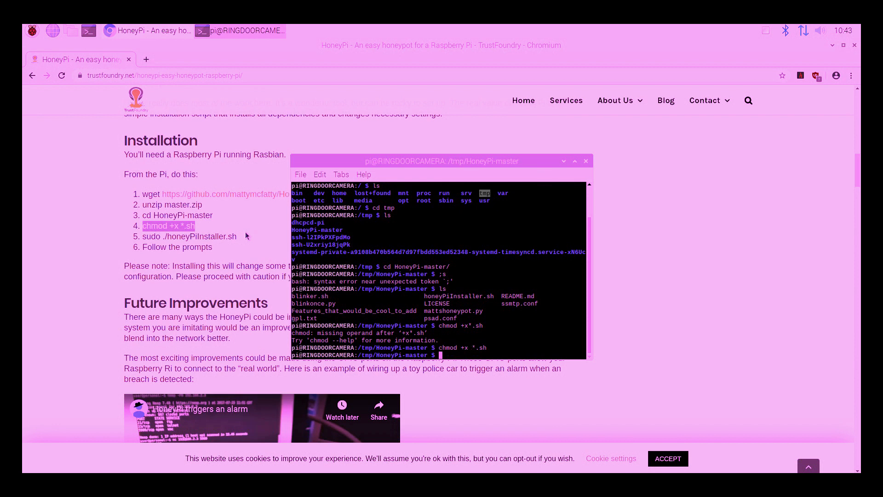
{"action": "type", "text": "sudo"}
{"action": "type", "text": "."}
Run sudo chmod +x *.sh, then prefix sudo to ./honeyPiInstaller.sh to launch it as administrator.
{"action": "key", "text": "ctrl+u"}
{"action": "type", "text": "sudo ./"}
{"action": "type", "text": "h"}
{"action": "type", "text": "one"}
{"action": "type", "text": "y"}
{"action": "type", "text": "PiL"}
{"action": "type", "text": "installer"}
{"action": "type", "text": "/sh"}
{"action": "key", "text": "Return"}
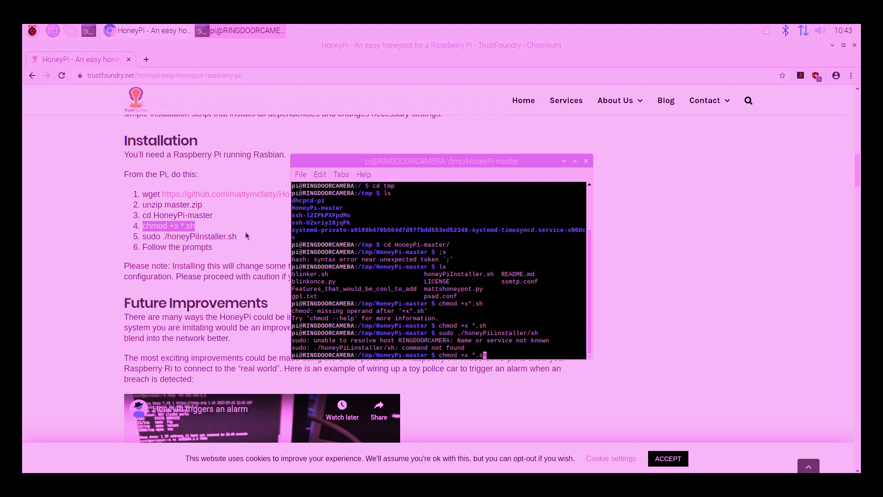
{"action": "key", "text": "Left"}
{"action": "key", "text": "Left"}
{"action": "key", "text": "Left"}
{"action": "key", "text": "Left"}
{"action": "key", "text": "Left"}
{"action": "key", "text": "Left"}
{"action": "type", "text": "su"}
{"action": "type", "text": "dchmod"}
{"action": "key", "text": "Return"}
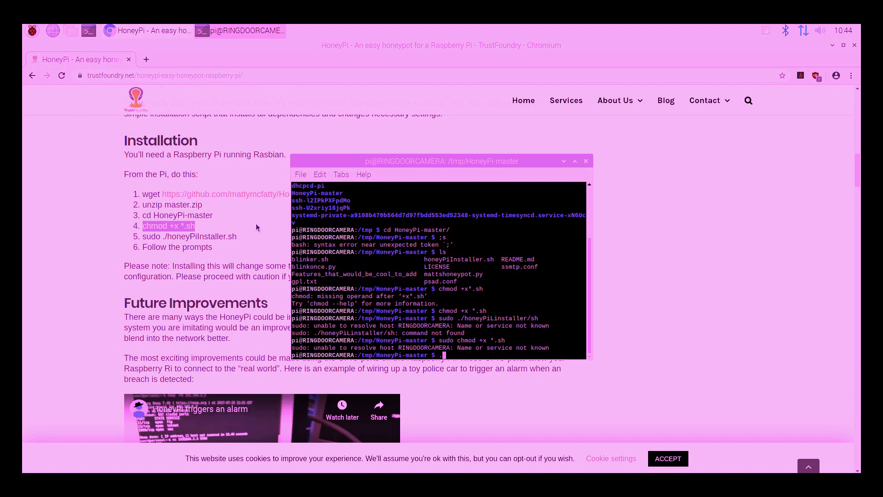
{"action": "key", "text": "Left"}
{"action": "key", "text": "Left"}
{"action": "key", "text": "Left"}
{"action": "type", "text": "sudo"}
Launch the installer, agree to install HoneyPi, pass the password prompt, and decline the updates.
{"action": "key", "text": "Return"}
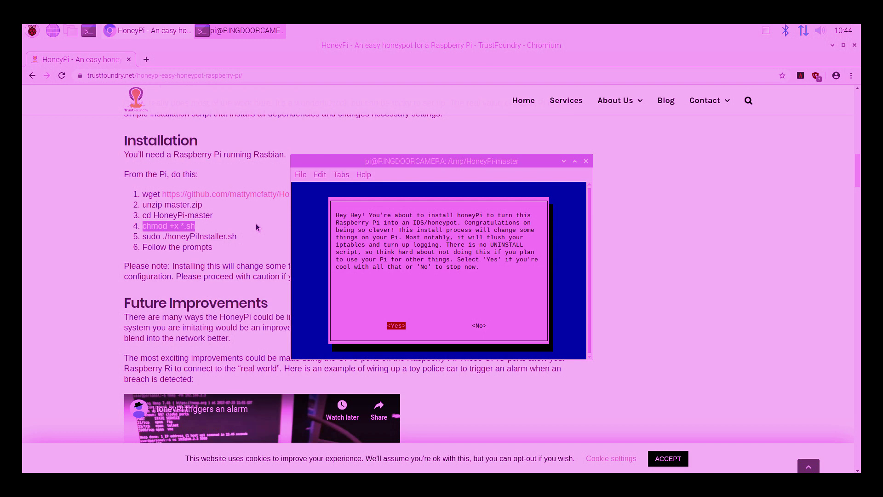
{"action": "key", "text": "Return"}
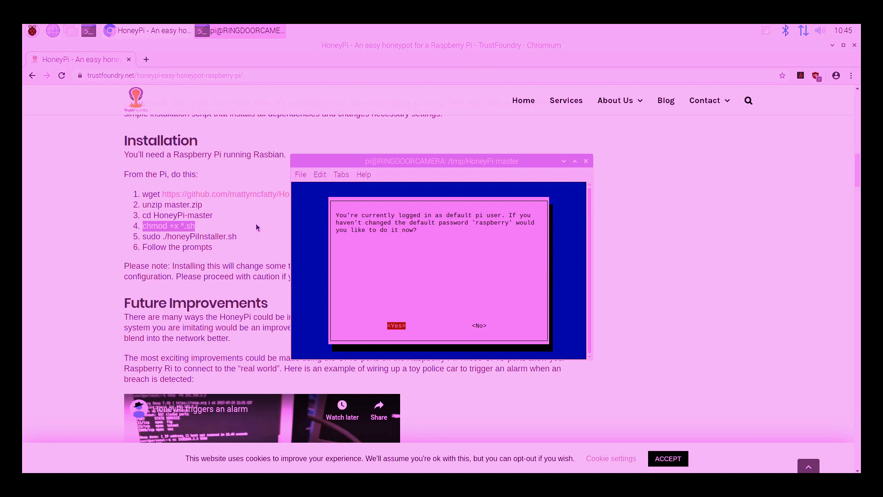
{"action": "key", "text": "Tab"}
{"action": "key", "text": "Return"}
{"action": "key", "text": "Return"}
{"action": "key", "text": "Return"}
{"action": "key", "text": "Tab"}
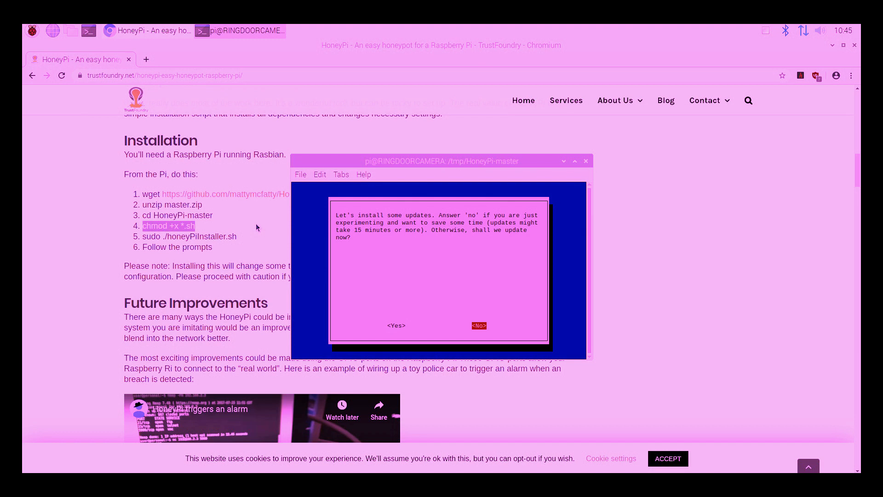
{"action": "key", "text": "Return"}
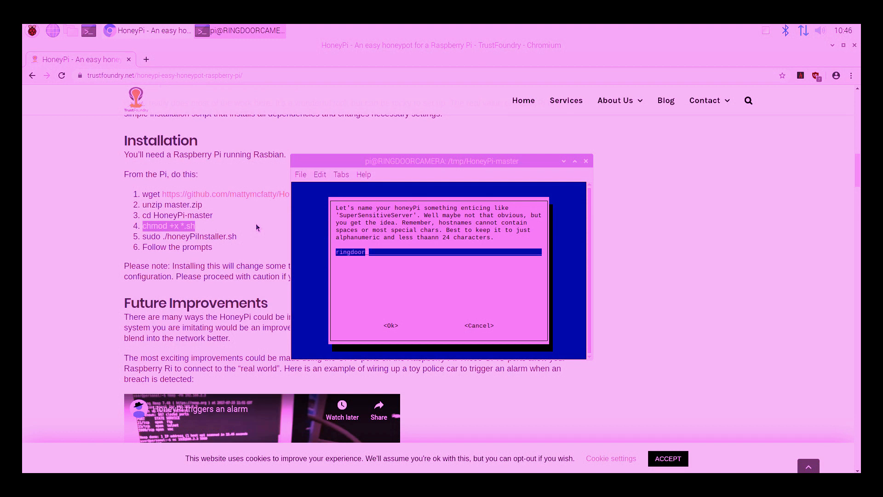
{"action": "type", "text": "ringdoorcamer"}
Confirm 'ringdoorcamer' as the honeypot hostname to reach the notification choice.
{"action": "key", "text": "Tab"}
{"action": "key", "text": "Return"}
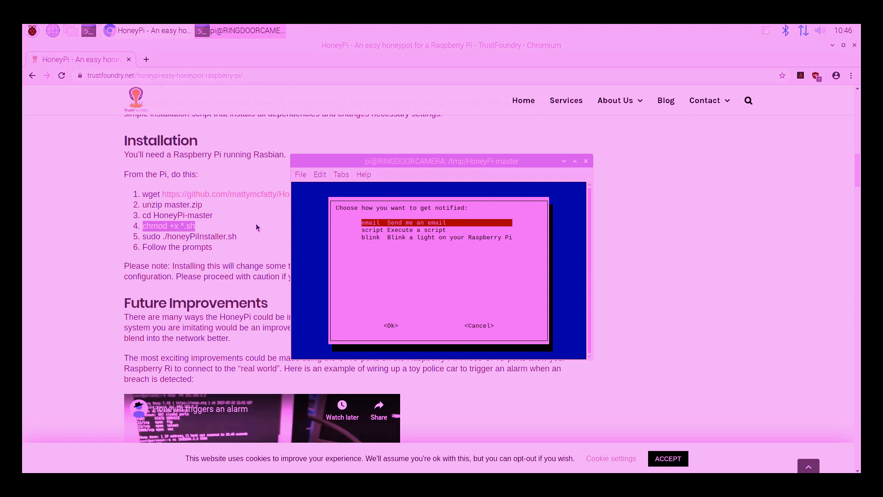
Select a notification method in the HoneyPi whiptail menu and confirm with Ok.
{"action": "key", "text": "Down"}
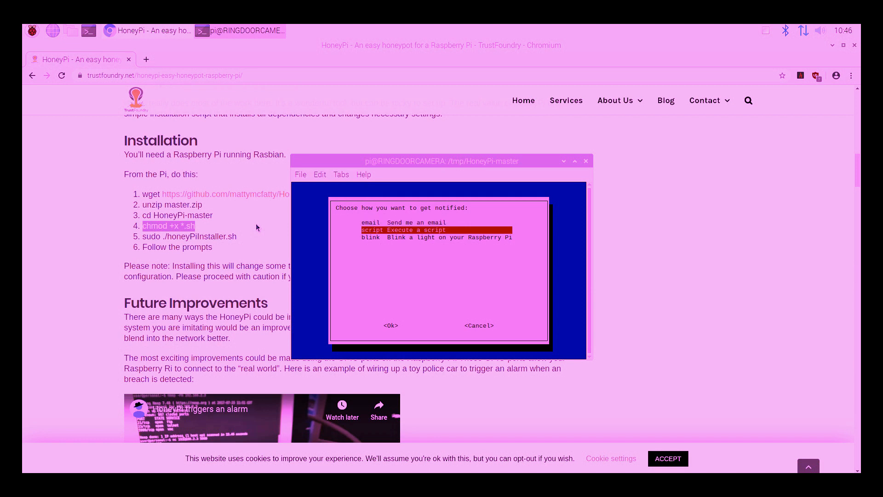
{"action": "key", "text": "Up"}
{"action": "key", "text": "Down"}
{"action": "key", "text": "Up"}
{"action": "key", "text": "Down"}
{"action": "key", "text": "Down"}
{"action": "key", "text": "Up"}
{"action": "key", "text": "Up"}
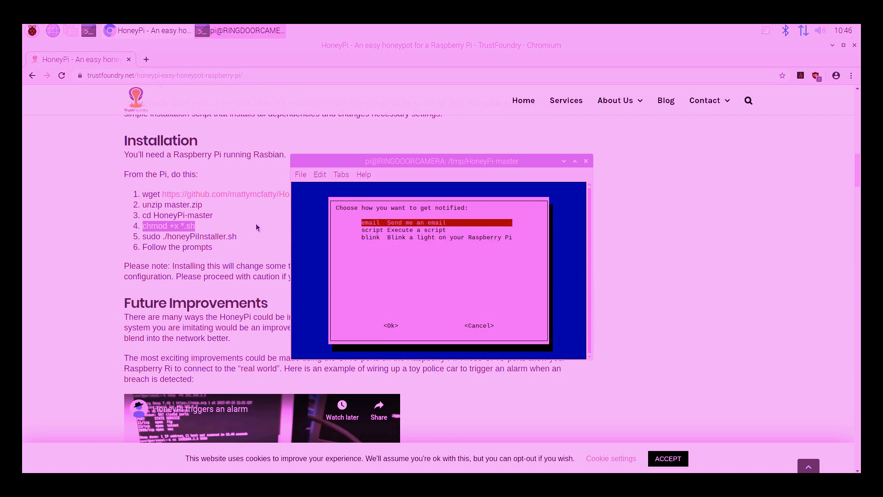
{"action": "key", "text": "Down"}
{"action": "key", "text": "Down"}
{"action": "key", "text": "Up"}
{"action": "key", "text": "Up"}
{"action": "key", "text": "Return"}
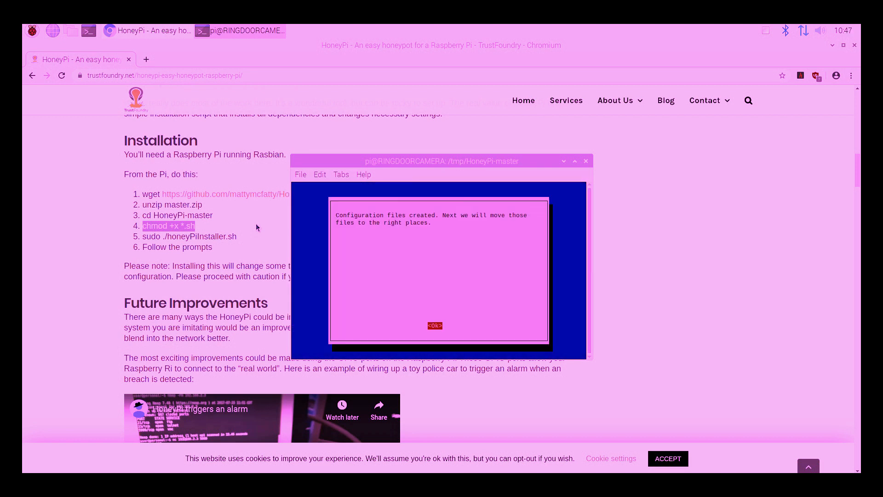
Acknowledge the 'Configuration files created' message so the installer moves them into place.
{"action": "key", "text": "Return"}
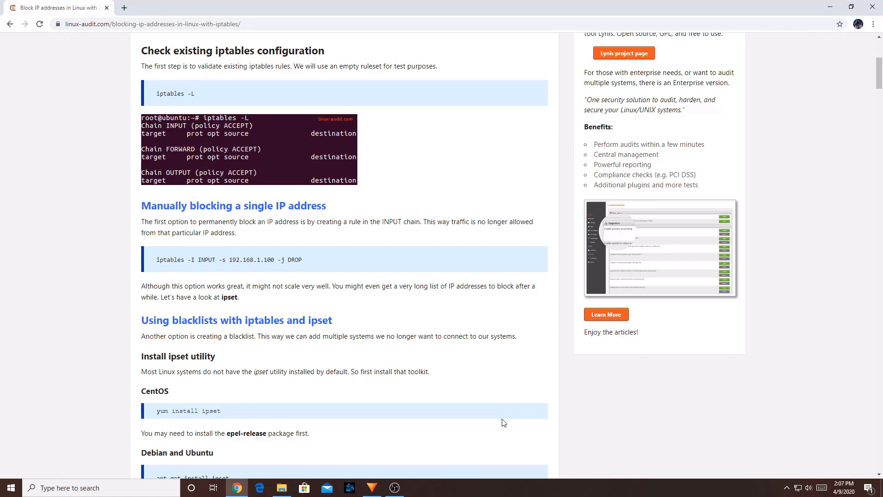
{"action": "scroll", "coordinate": [451, 370], "scroll_direction": "up", "scroll_amount": 1}
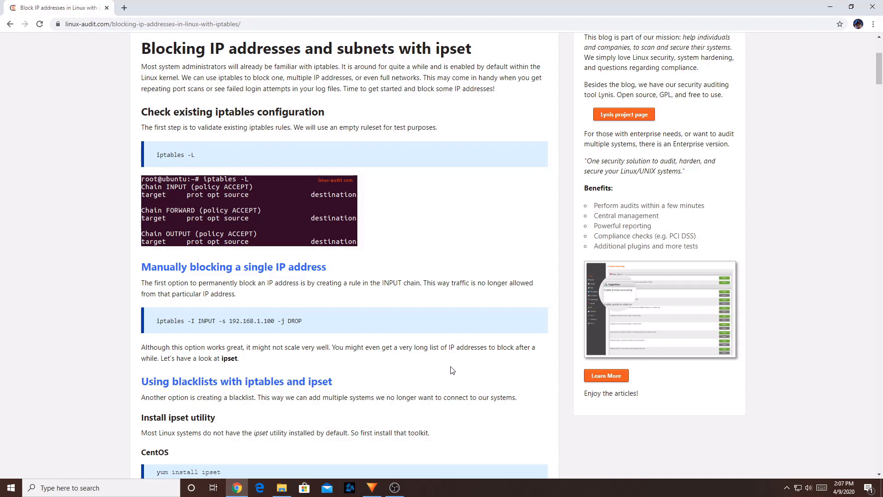
{"action": "scroll", "coordinate": [282, 176], "scroll_direction": "up", "scroll_amount": 5}
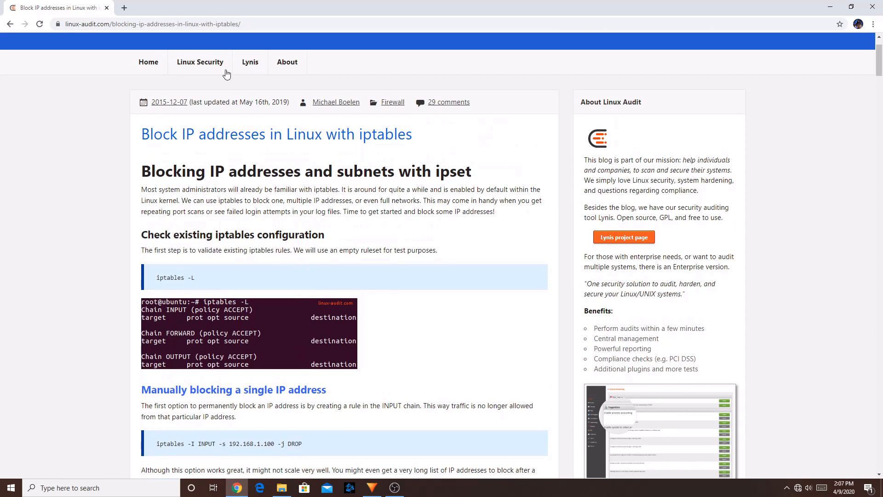
{"action": "scroll", "coordinate": [221, 310], "scroll_direction": "down", "scroll_amount": 2}
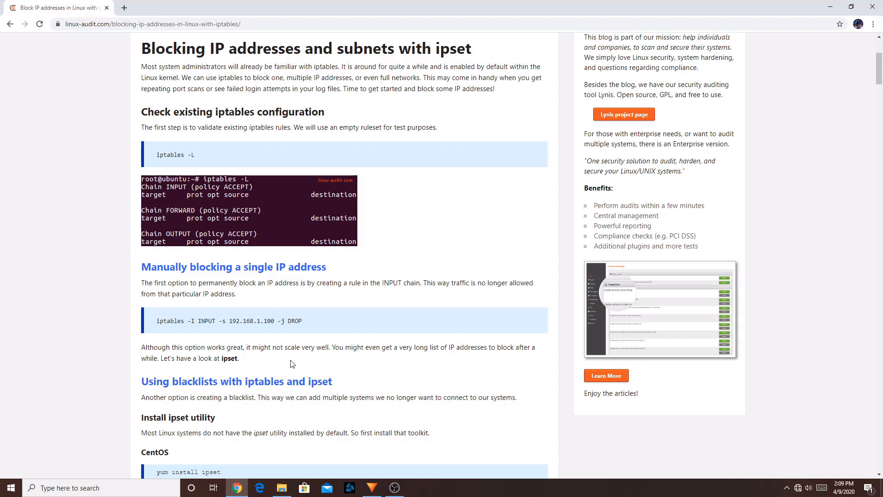
{"action": "scroll", "coordinate": [291, 364], "scroll_direction": "down", "scroll_amount": 2}
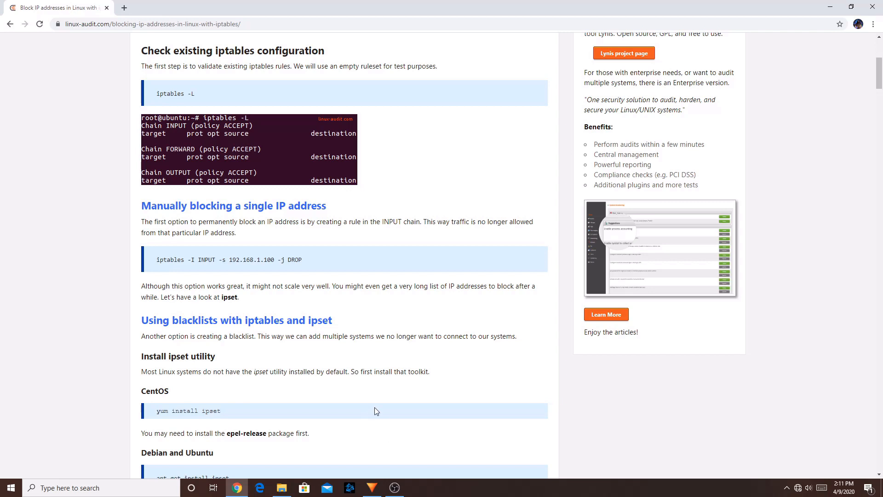
{"action": "scroll", "coordinate": [375, 411], "scroll_direction": "down", "scroll_amount": 1}
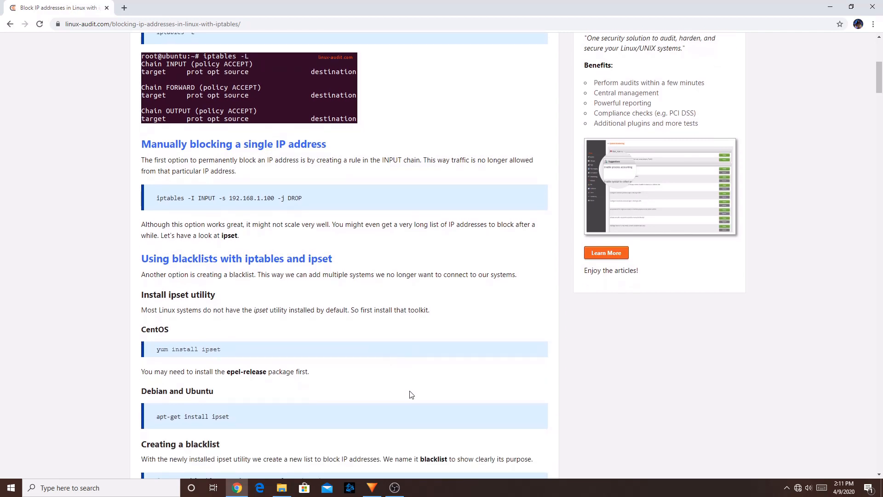
{"action": "scroll", "coordinate": [409, 394], "scroll_direction": "down", "scroll_amount": 1}
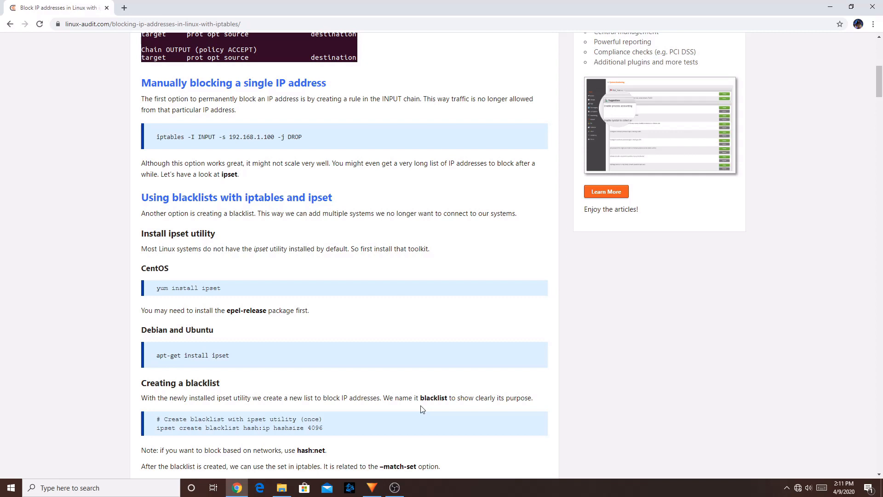
{"action": "scroll", "coordinate": [422, 409], "scroll_direction": "up", "scroll_amount": 3}
{"action": "scroll", "coordinate": [421, 409], "scroll_direction": "up", "scroll_amount": 3}
{"action": "scroll", "coordinate": [421, 409], "scroll_direction": "up", "scroll_amount": 1}
{"action": "scroll", "coordinate": [422, 409], "scroll_direction": "up", "scroll_amount": 1}
{"action": "scroll", "coordinate": [421, 408], "scroll_direction": "up", "scroll_amount": 2}
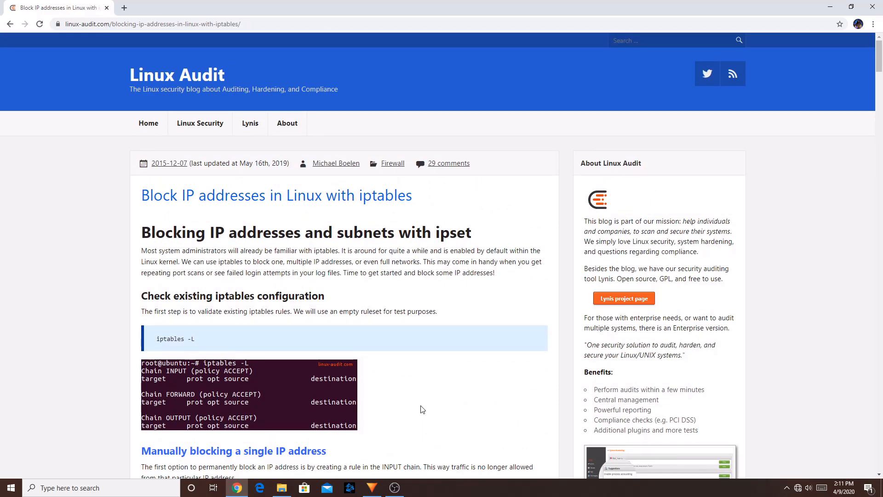